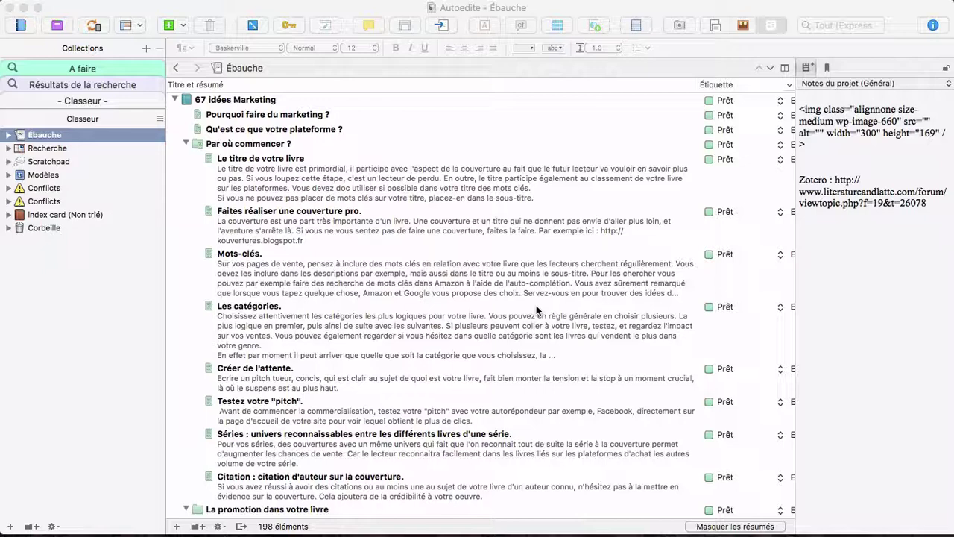
# Step: Expand Ébauche and 67 idées Marketing in the binder, and show the snapshots of the document "Pourquoi faire du marketing ?"
pyautogui.click(10, 136)
pyautogui.click(20, 148)
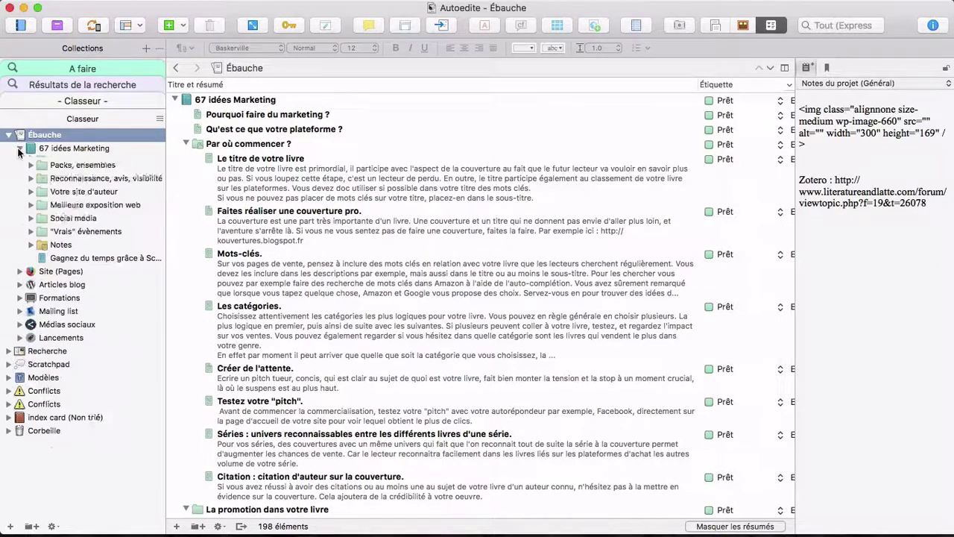
pyautogui.click(68, 162)
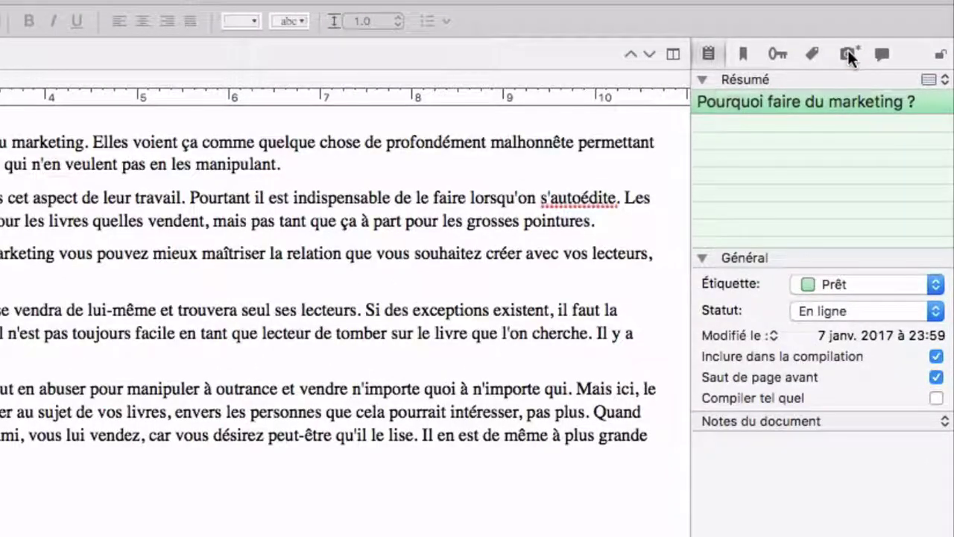
pyautogui.click(847, 52)
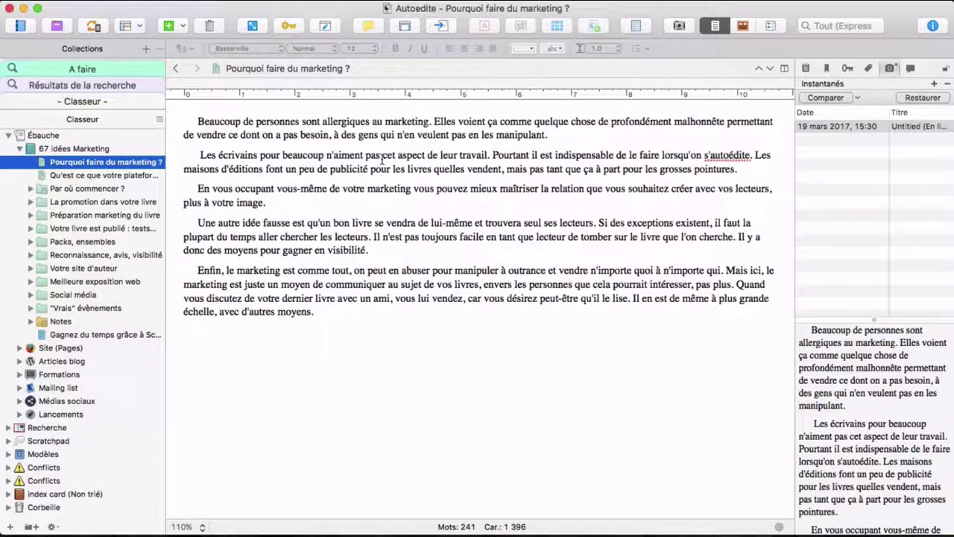
# Step: Expand every folder in the binder, starting from 67 idées Marketing
pyautogui.click(74, 149)
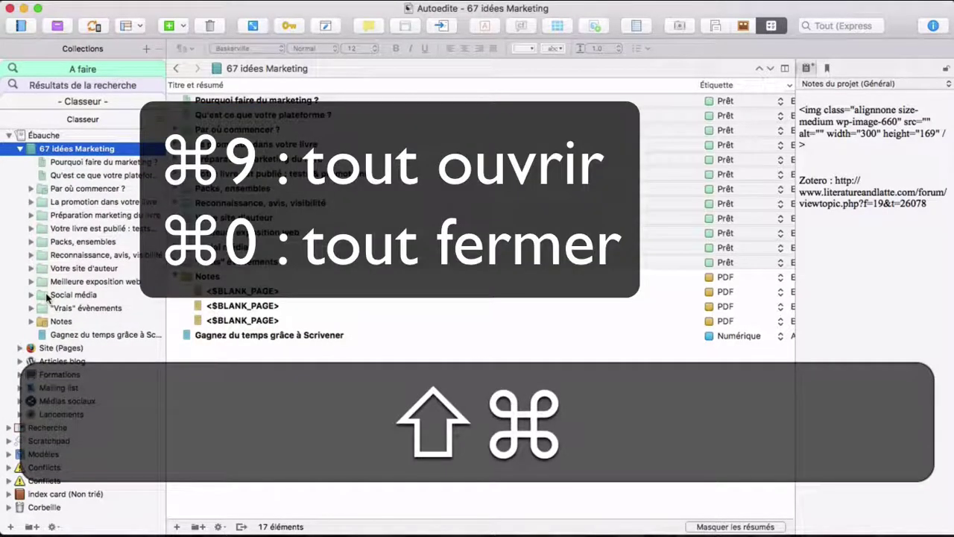
pyautogui.press('super+shift+9')
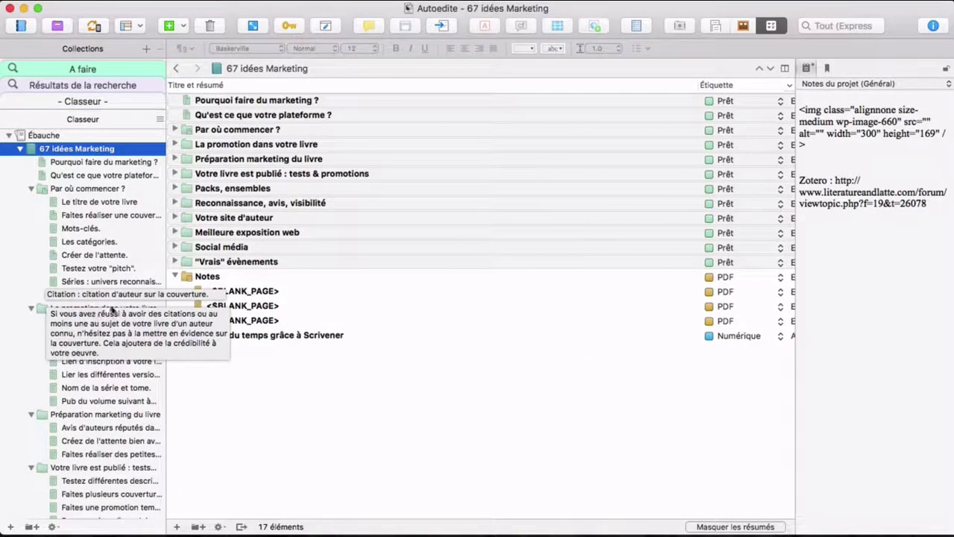
pyautogui.scroll(-5, 97, 303)
pyautogui.scroll(-5, 97, 301)
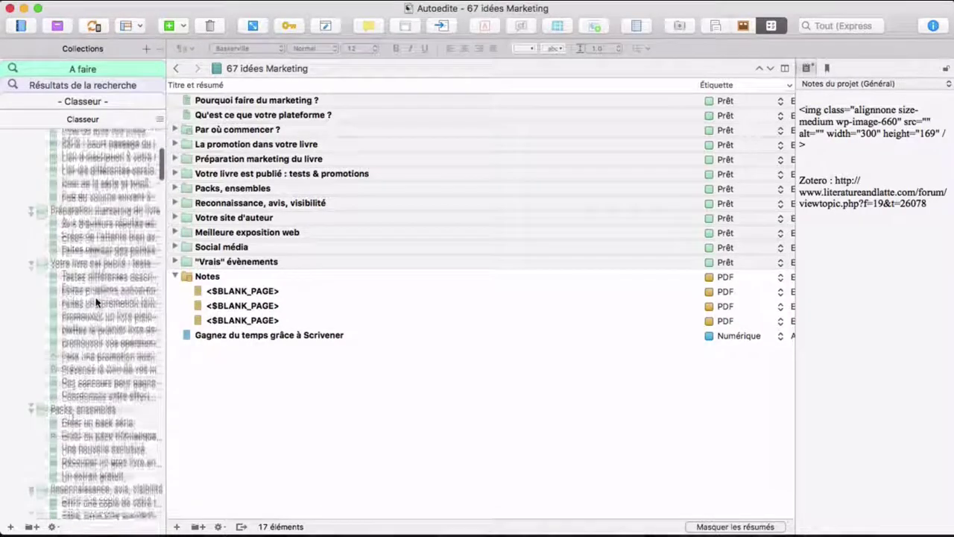
pyautogui.scroll(10, 96, 302)
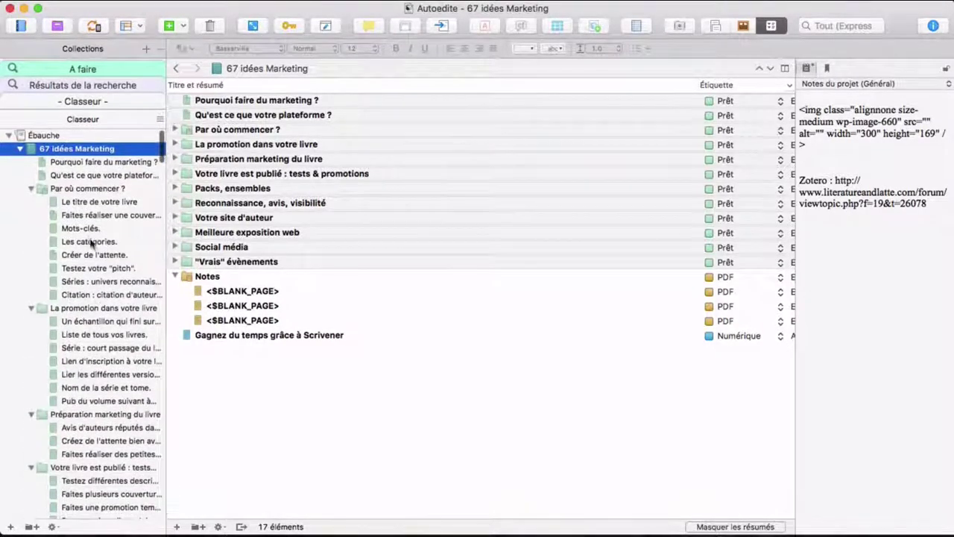
# Step: Take untitled snapshots of all binder documents from "Pourquoi faire du marketing ?" through "Vous désirez aller plus loin ?"
pyautogui.click(85, 164)
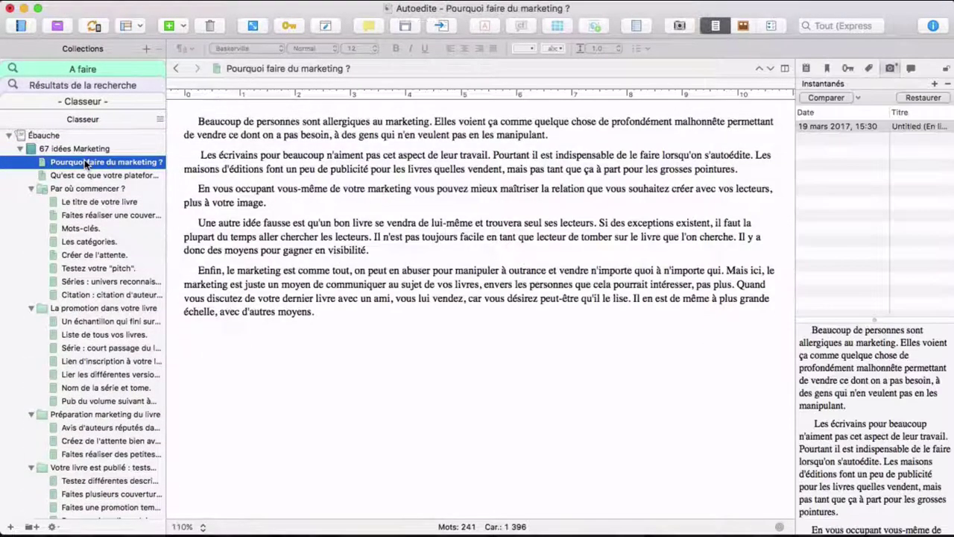
pyautogui.scroll(-2, 91, 242)
pyautogui.scroll(-15, 91, 242)
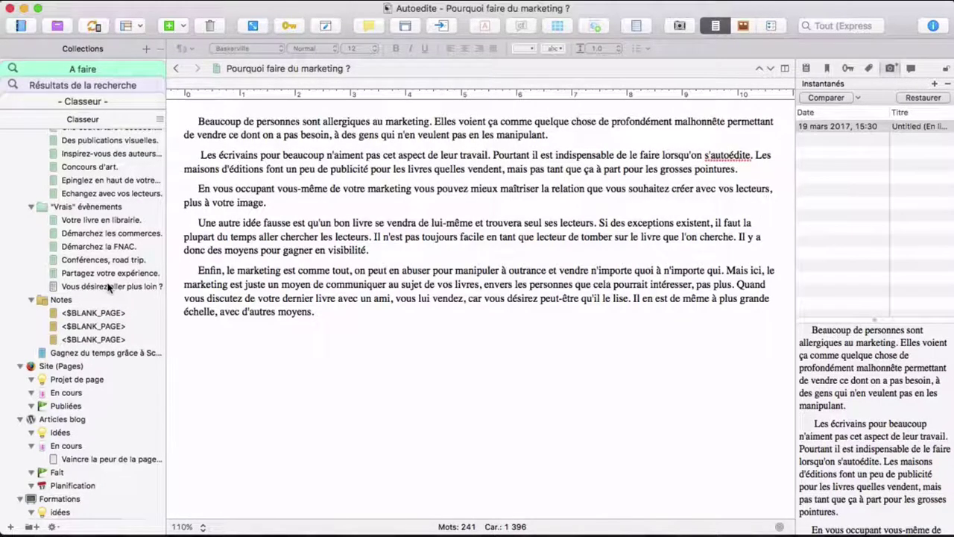
pyautogui.press('shift')
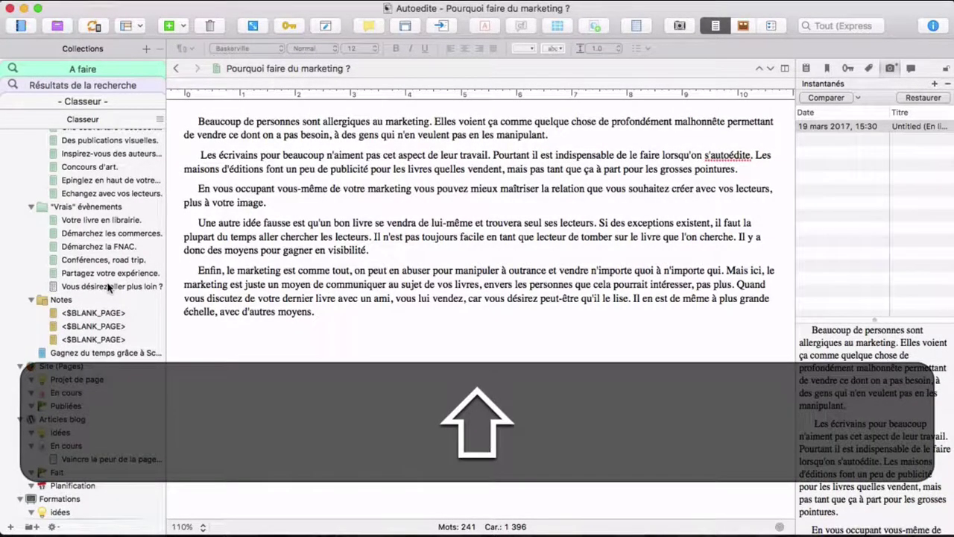
pyautogui.keyDown('shift'); pyautogui.click(107, 285); pyautogui.keyUp('shift')
pyautogui.scroll(3, 113, 214)
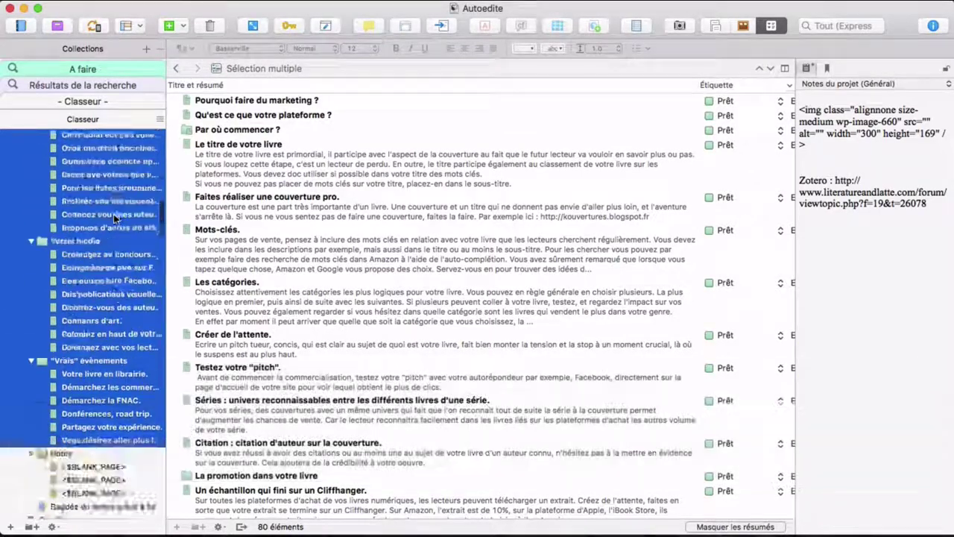
pyautogui.scroll(10, 113, 214)
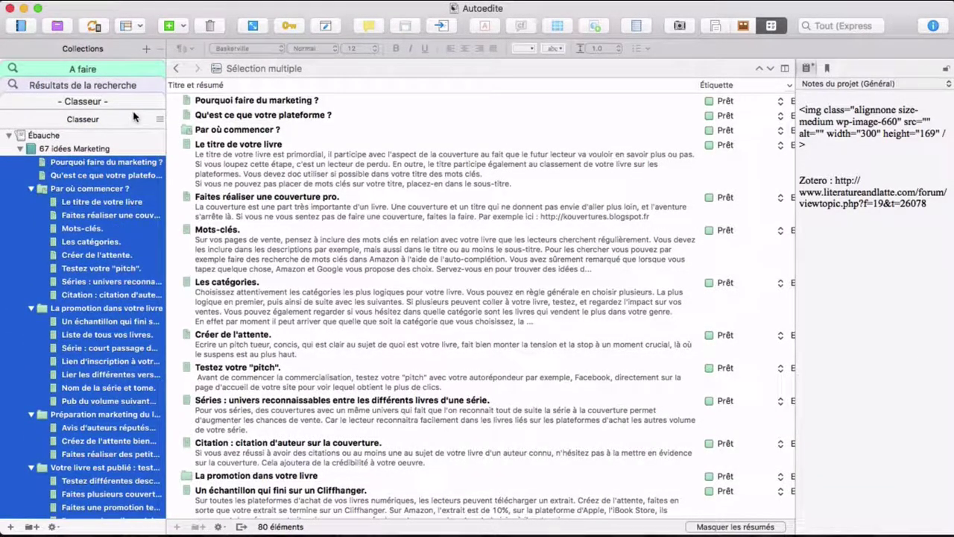
pyautogui.click(300, 8)
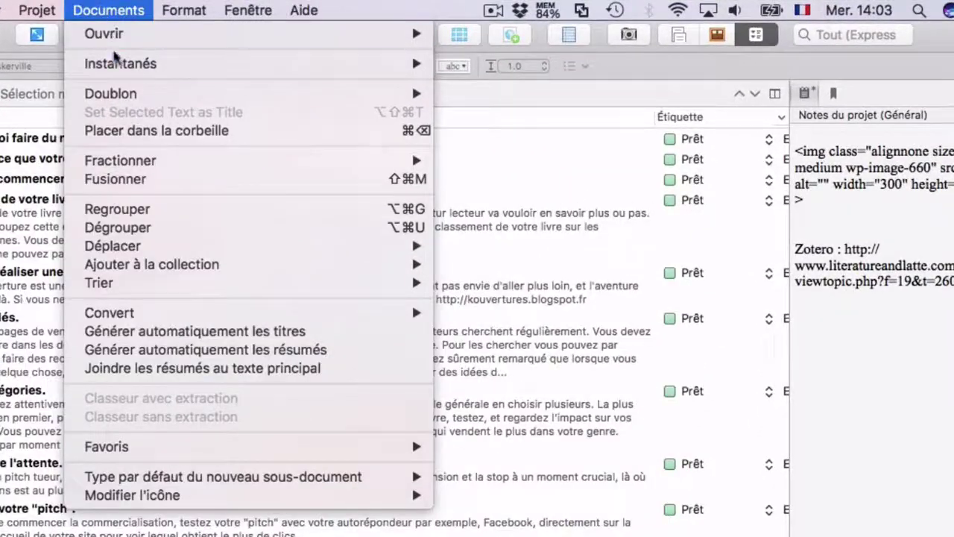
pyautogui.moveTo(313, 50)
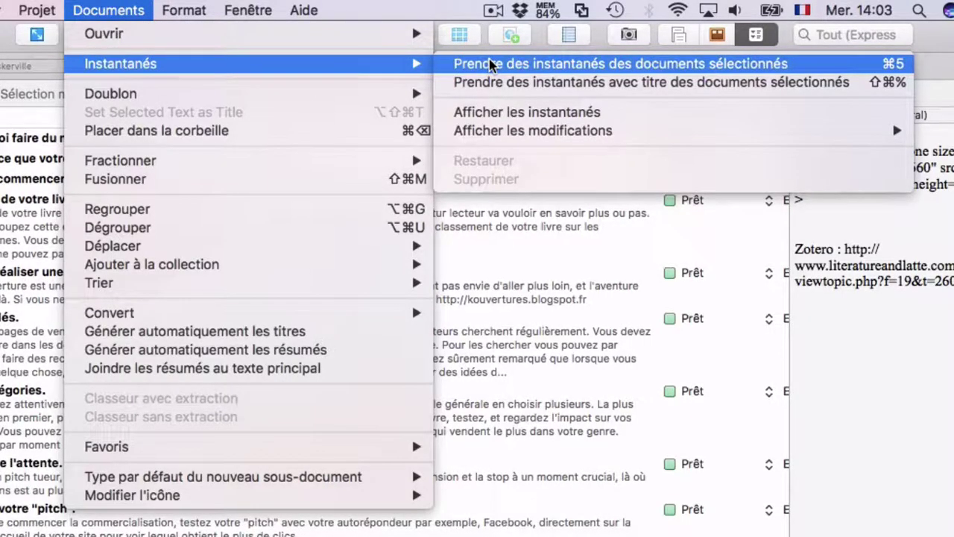
pyautogui.click(492, 64)
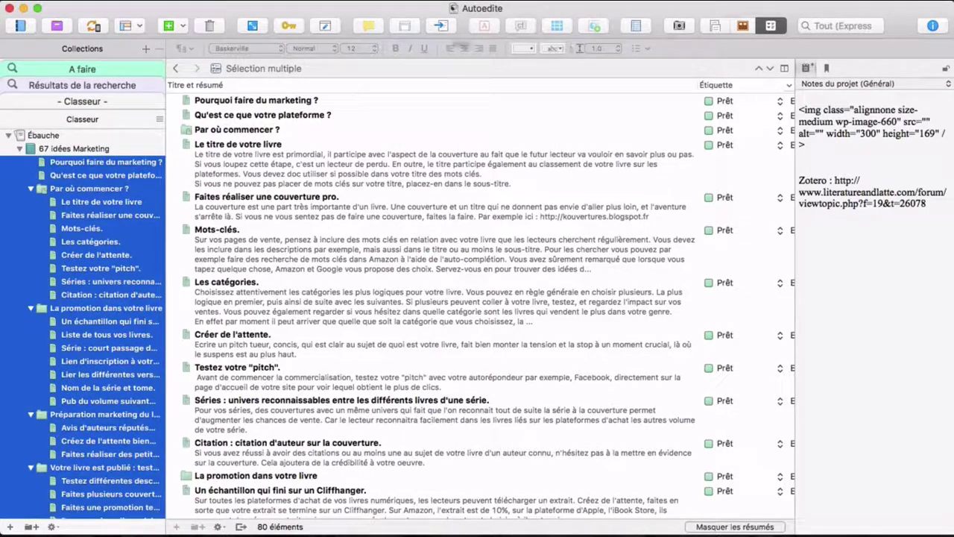
# Step: Check the snapshot lists of several 67 idées Marketing documents, from the first ones through "Vous désirez aller plus loin ?"
pyautogui.click(104, 175)
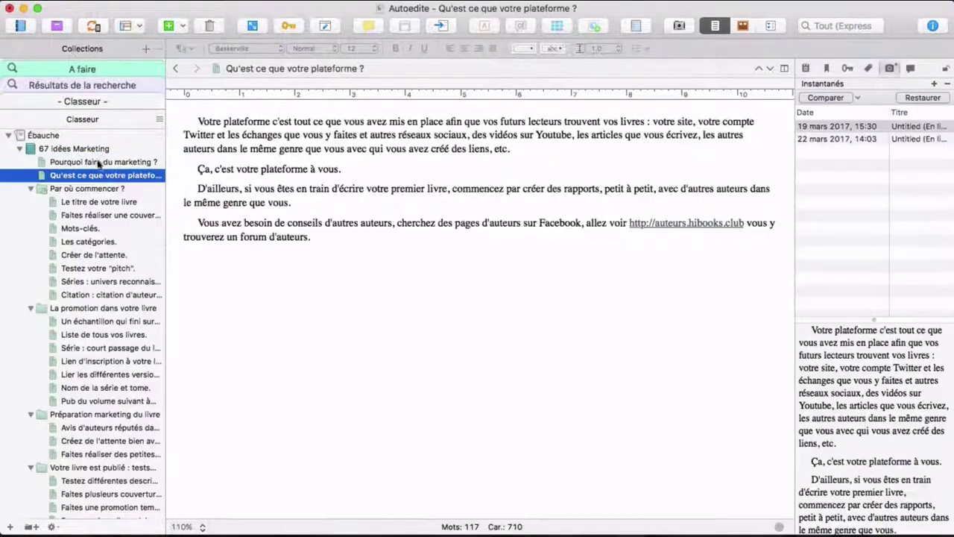
pyautogui.click(105, 162)
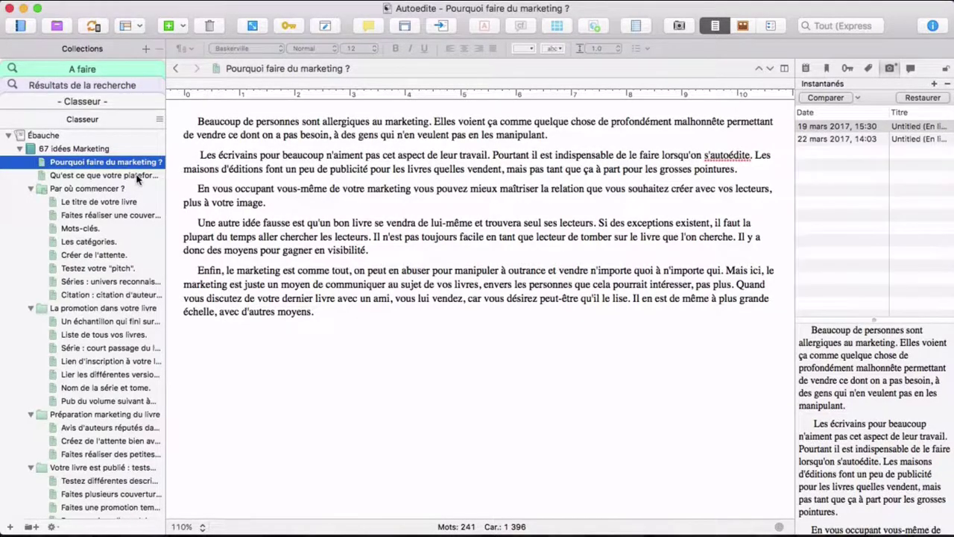
pyautogui.click(137, 176)
pyautogui.click(105, 191)
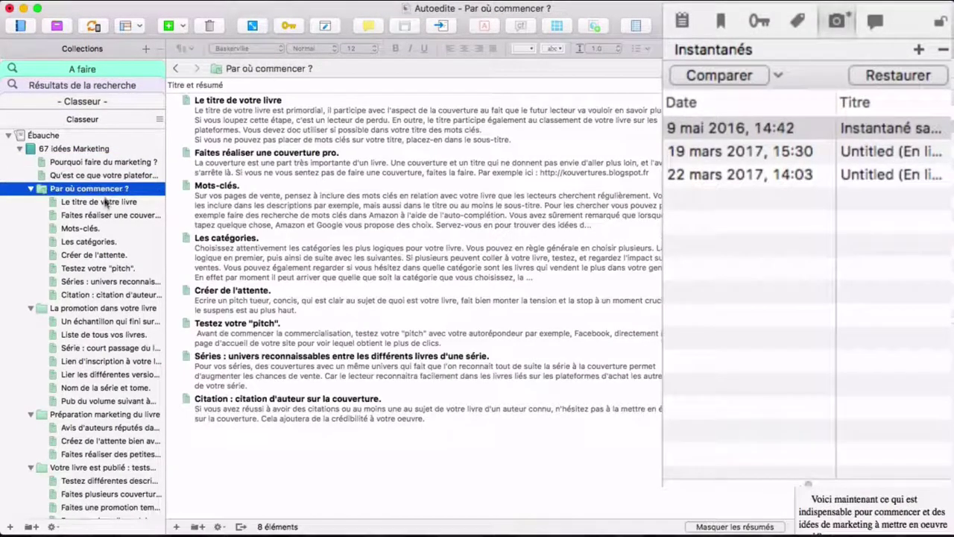
pyautogui.click(105, 203)
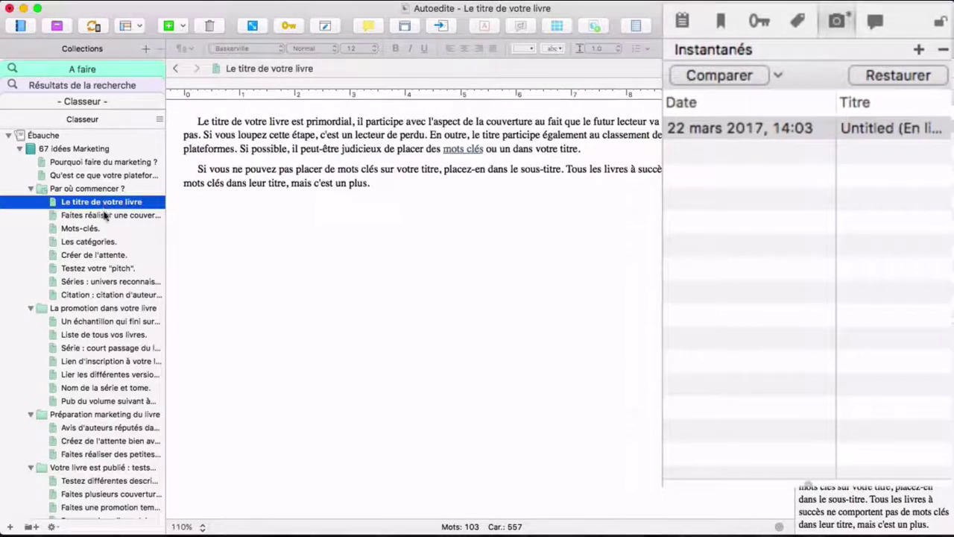
pyautogui.click(104, 215)
pyautogui.click(84, 241)
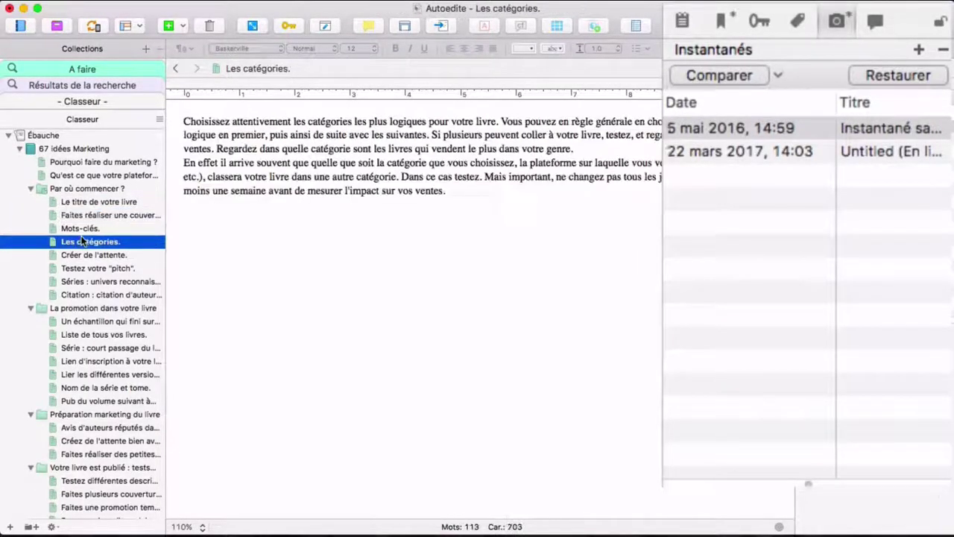
pyautogui.scroll(-20, 100, 339)
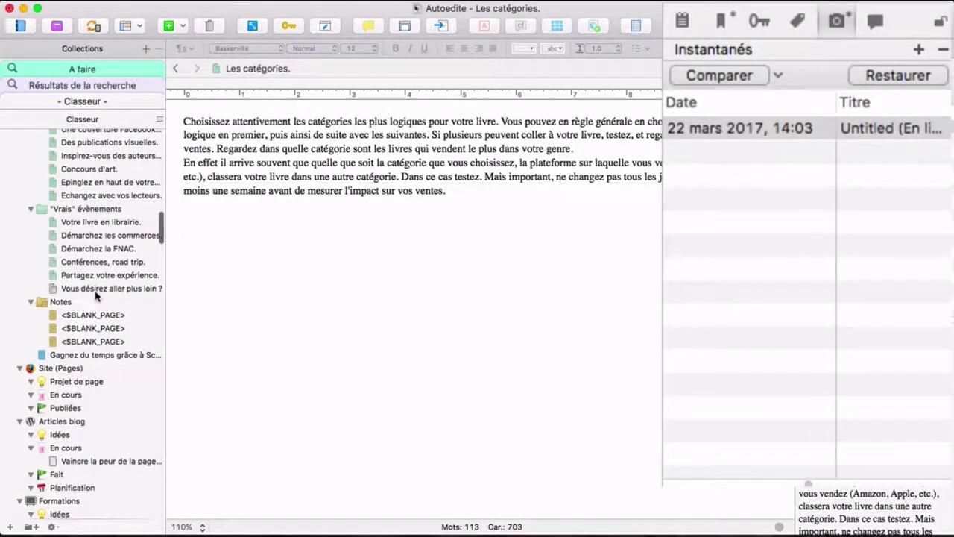
pyautogui.click(97, 287)
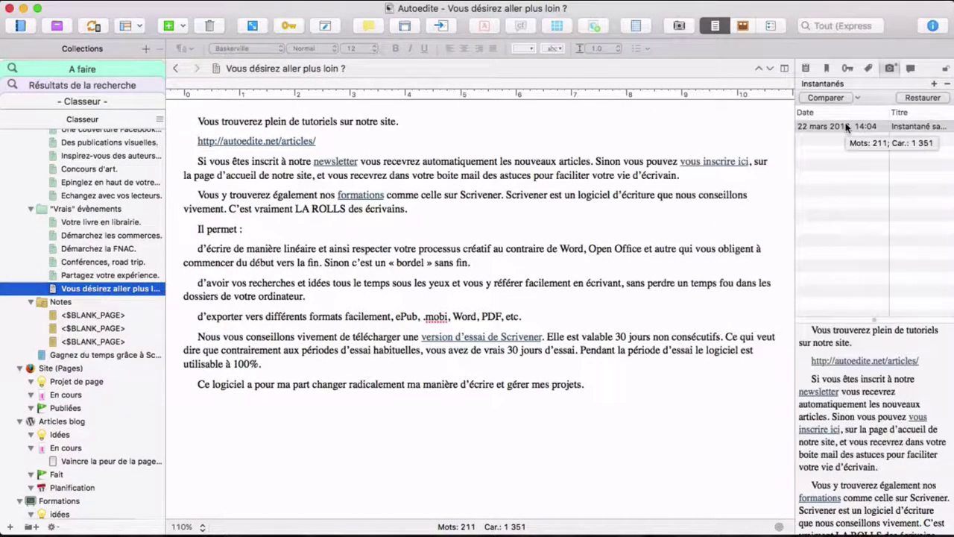
# Step: Switch to Scrivener in the Windows 7 virtual machine and display the Manuscrit folder of the Roman - FR project in outliner mode
pyautogui.press('super')
pyautogui.press('super+Tab')
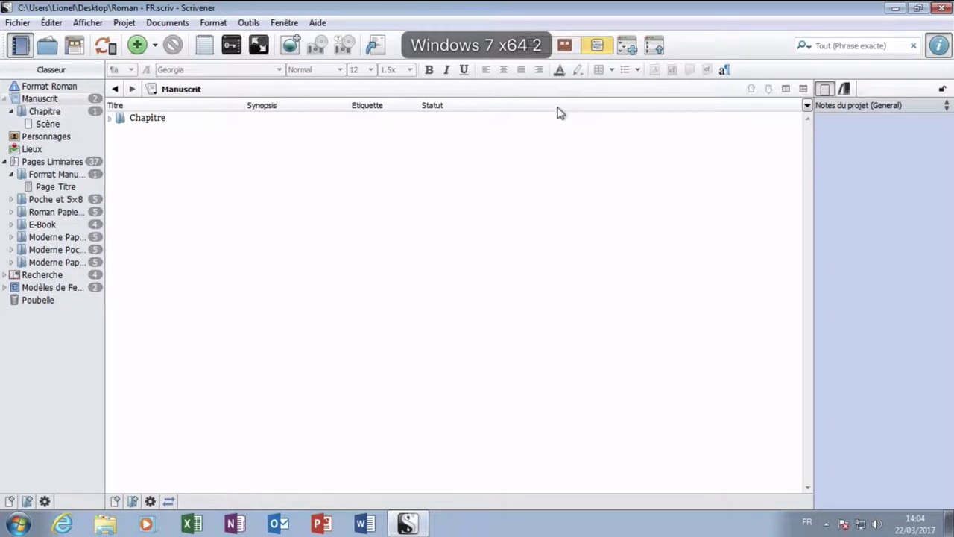
pyautogui.click(159, 119)
pyautogui.click(58, 100)
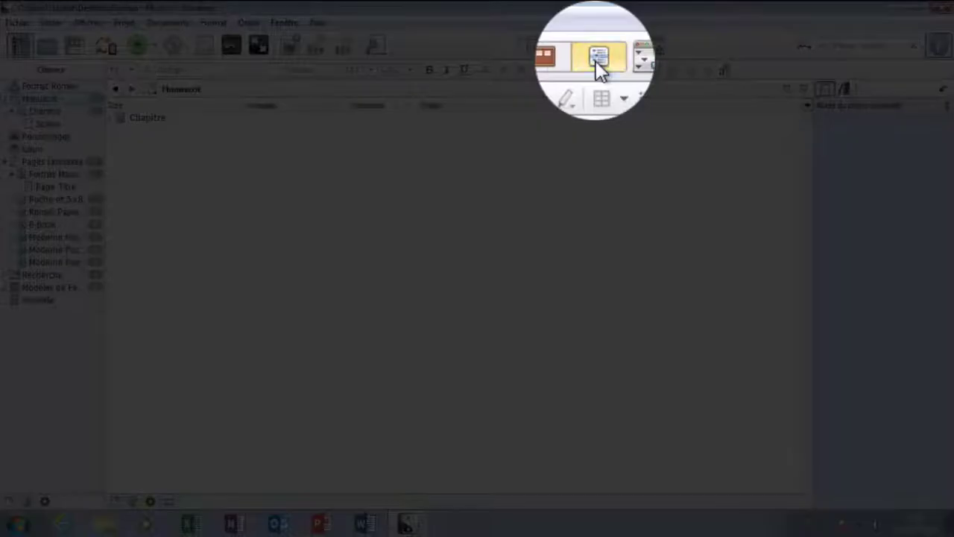
pyautogui.click(597, 49)
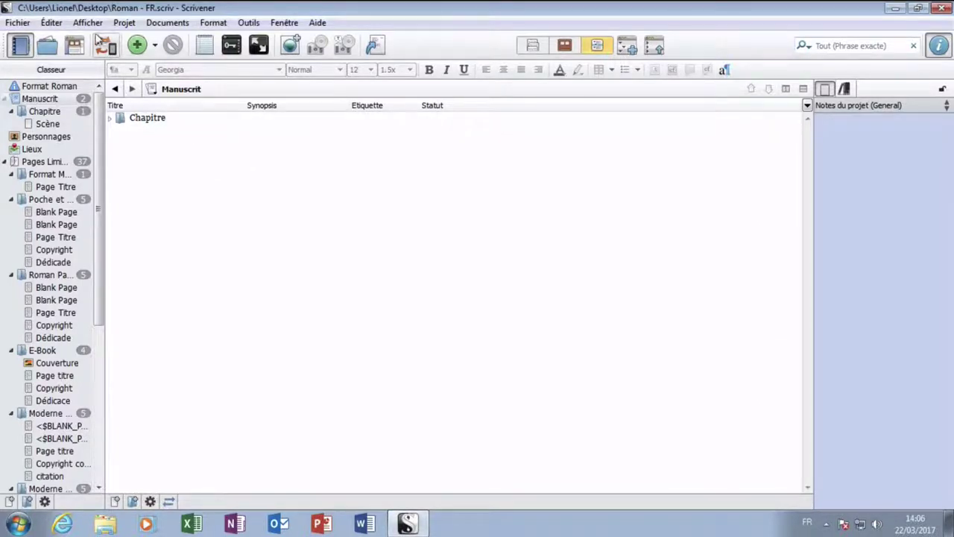
# Step: Expand all items of the Manuscrit folder in the outliner
pyautogui.click(88, 23)
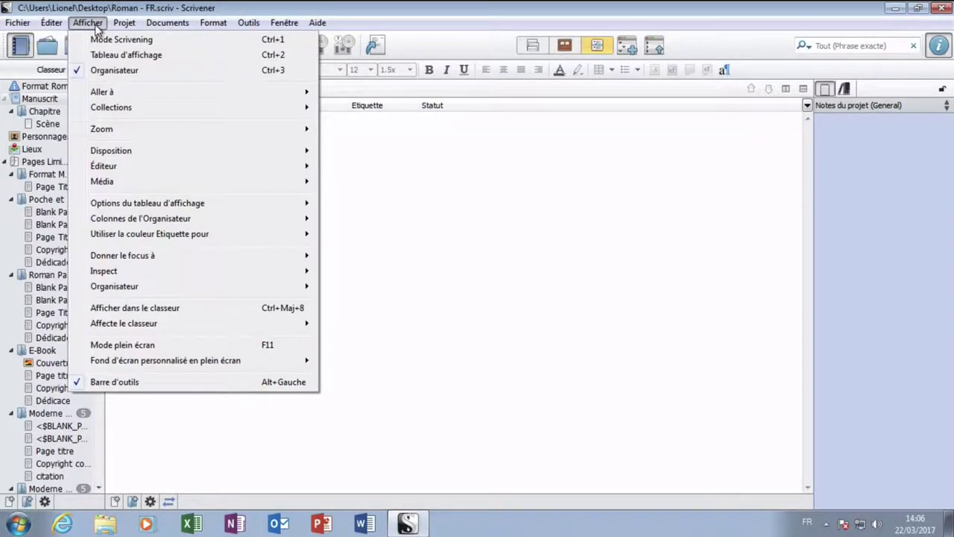
pyautogui.moveTo(127, 274)
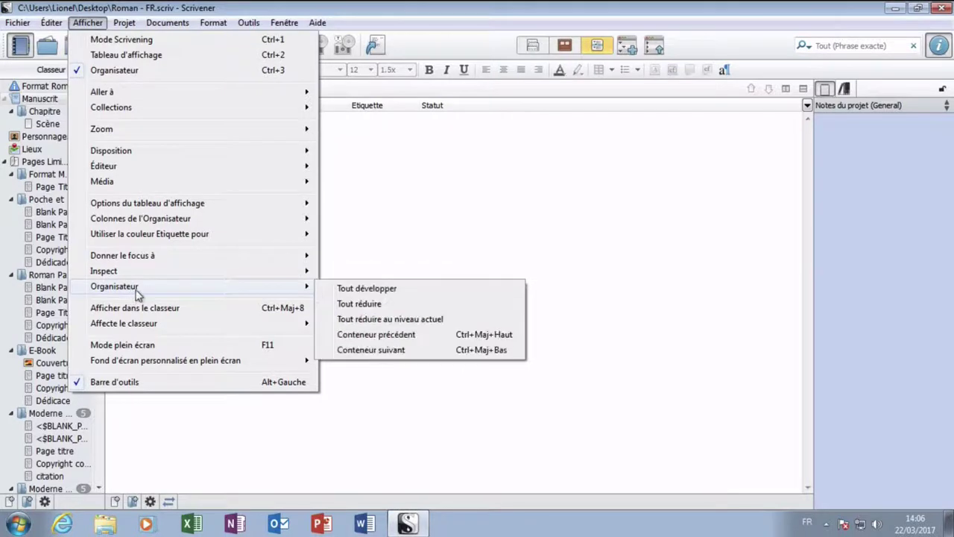
pyautogui.click(358, 291)
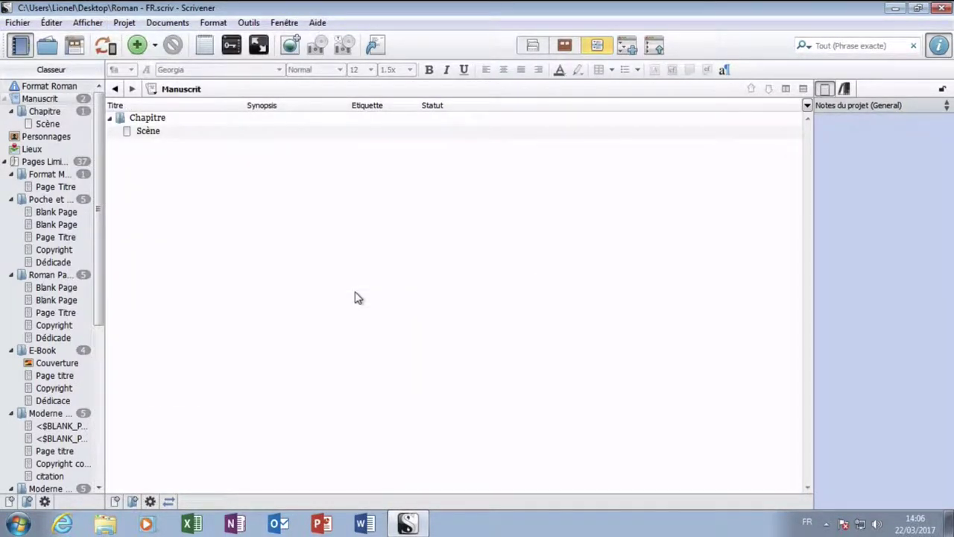
# Step: Take untitled snapshots of both Chapitre and Scène in the Manuscrit outline
pyautogui.click(235, 120)
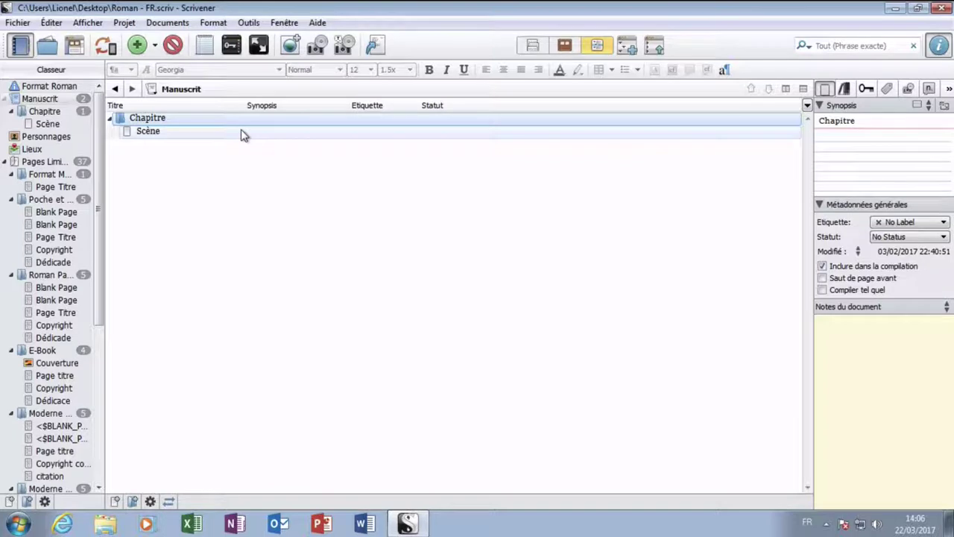
pyautogui.keyDown('shift'); pyautogui.click(241, 135); pyautogui.keyUp('shift')
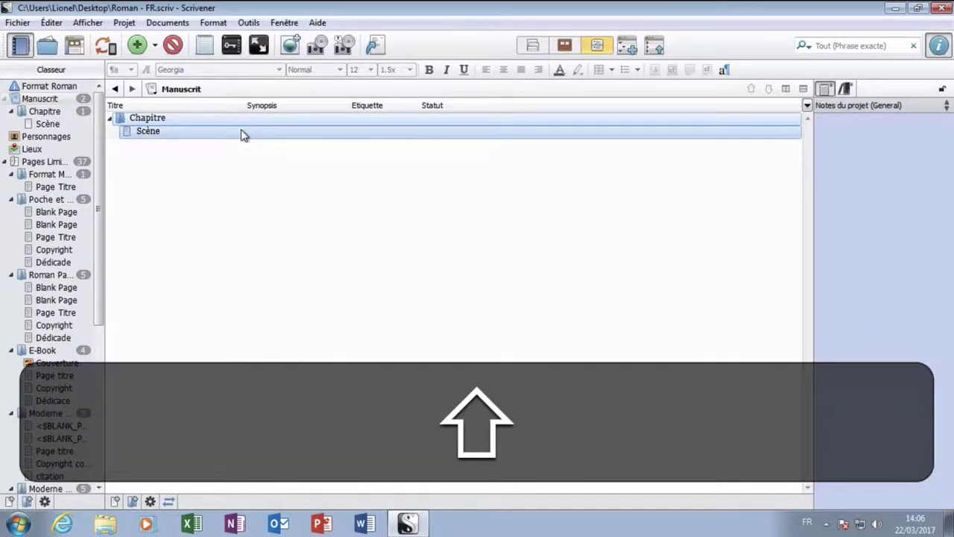
pyautogui.click(246, 134)
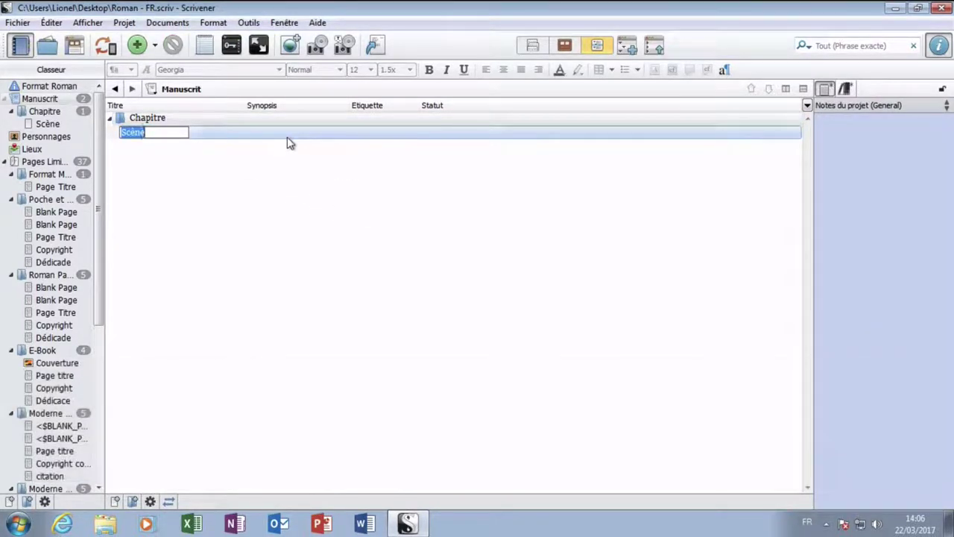
pyautogui.press('shift')
pyautogui.keyDown('shift'); pyautogui.click(192, 123); pyautogui.keyUp('shift')
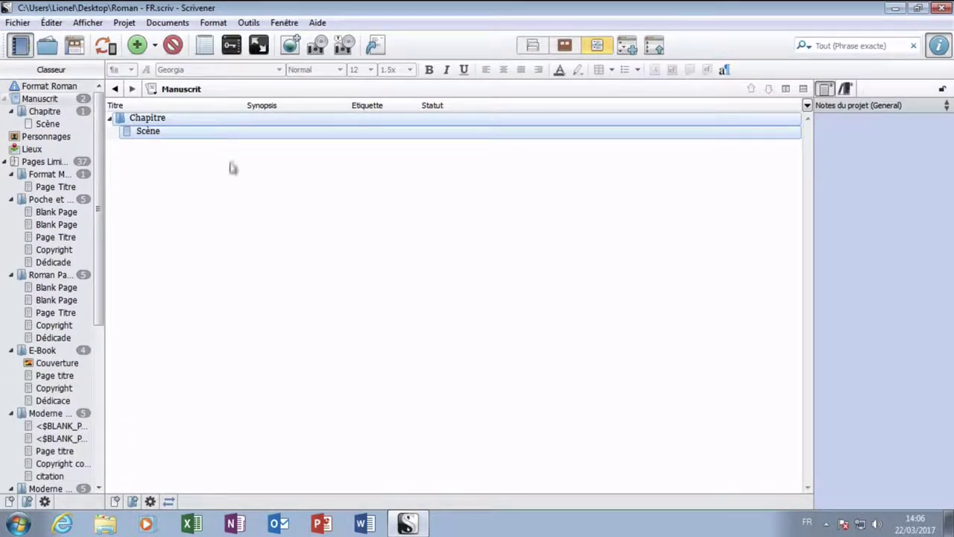
pyautogui.click(214, 23)
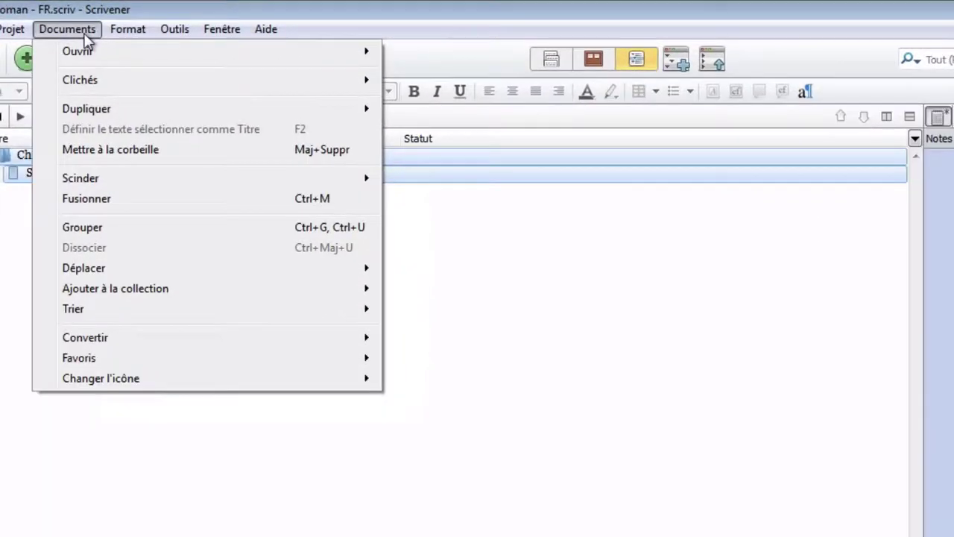
pyautogui.moveTo(93, 84)
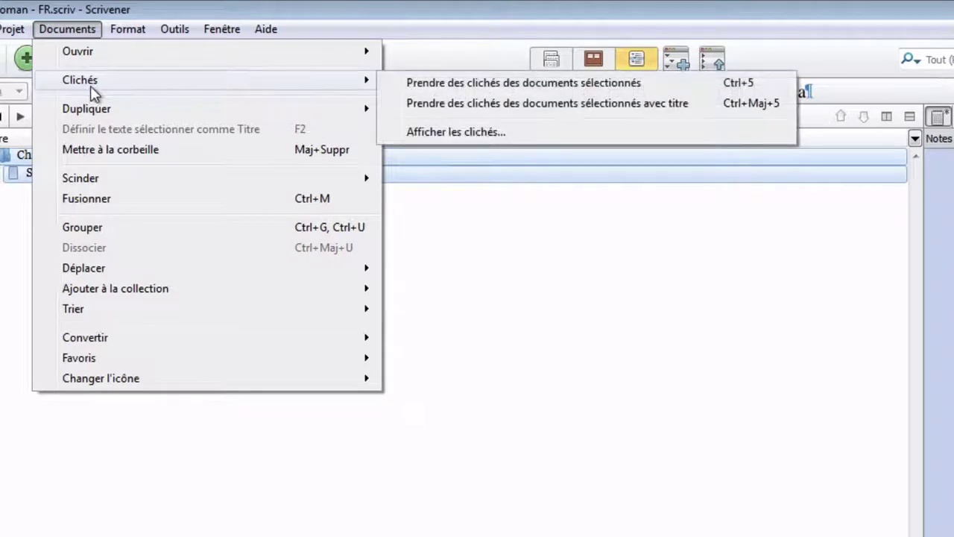
pyautogui.click(443, 83)
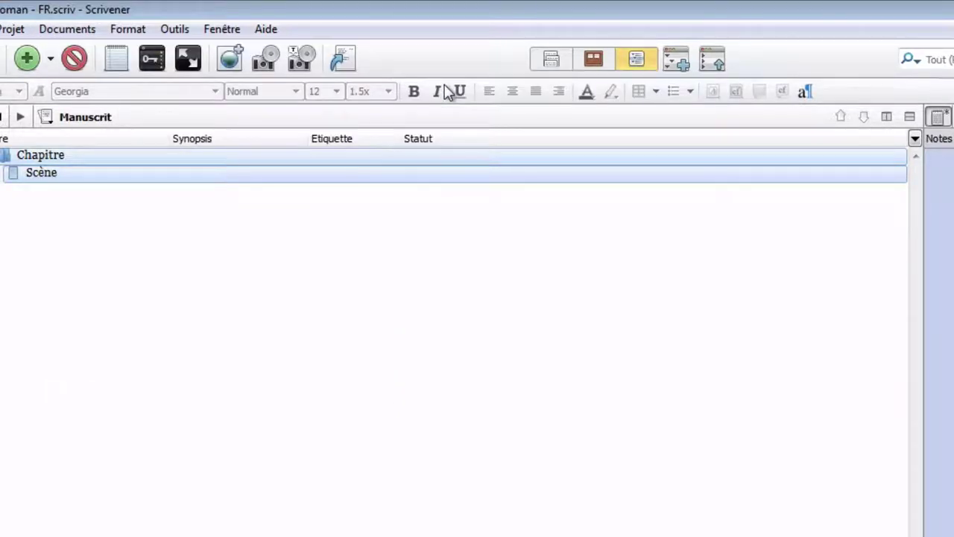